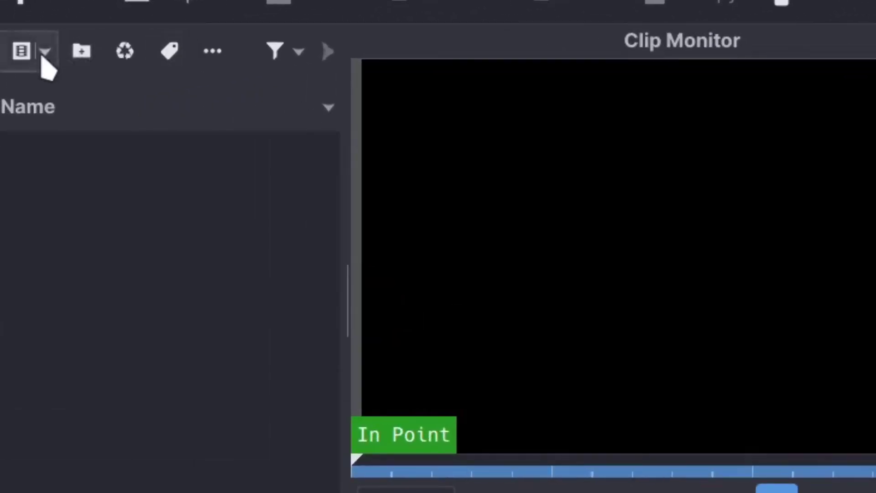
# Add a title clip with the text WELCOME TO and center the text horizontally and vertically in the frame.
pyautogui.click(45, 52)
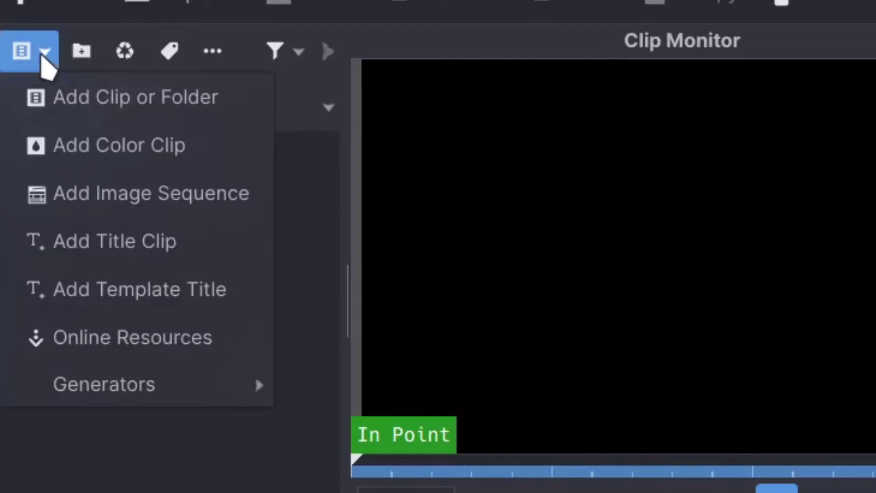
pyautogui.click(242, 241)
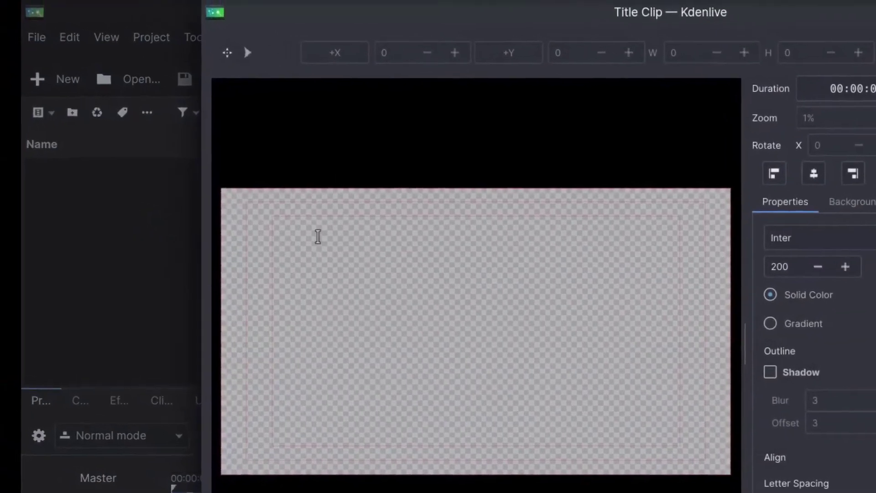
pyautogui.click(400, 303)
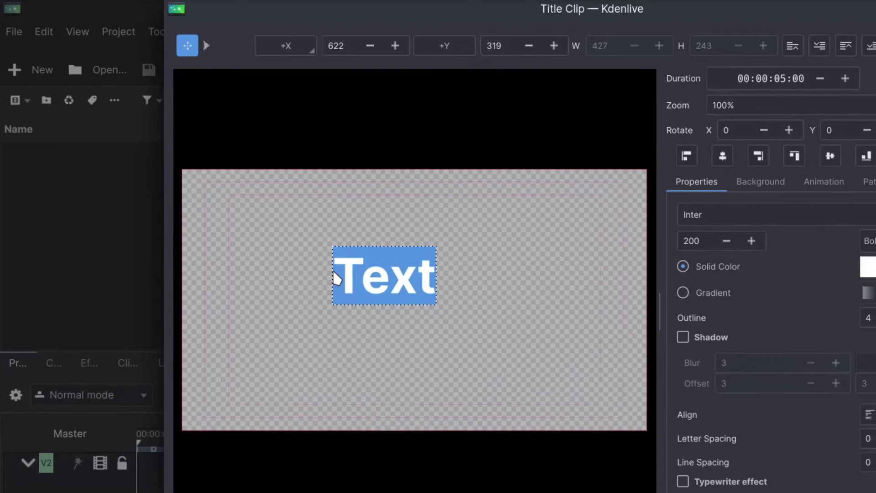
pyautogui.write('WE')
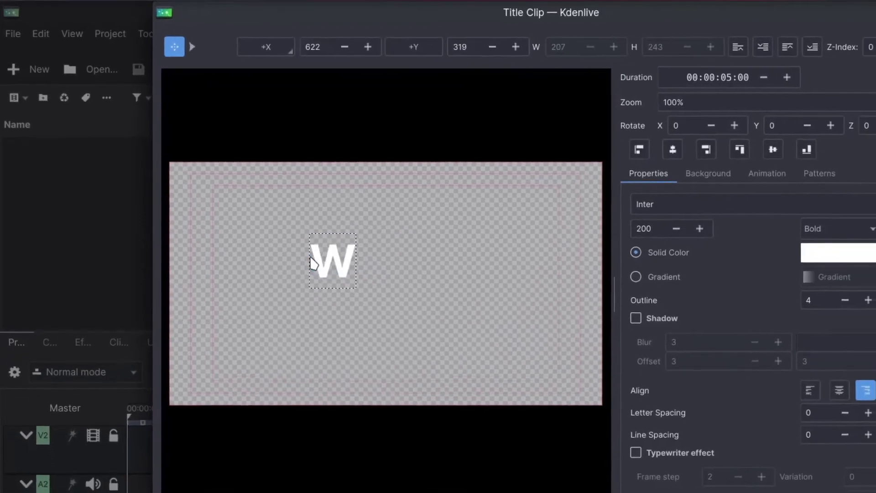
pyautogui.write('LCOME')
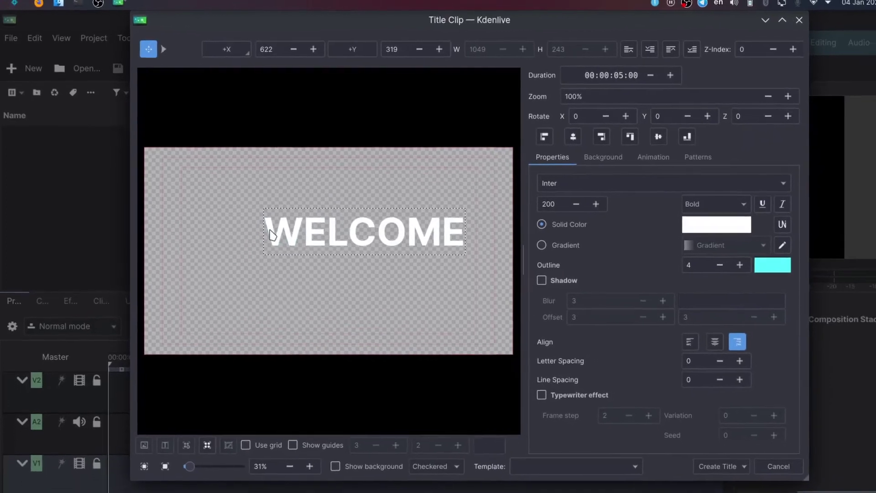
pyautogui.write(' TO')
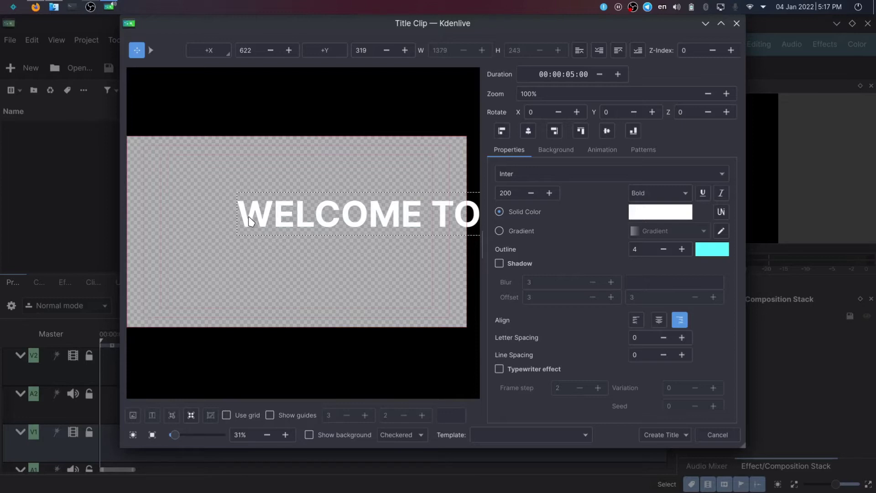
pyautogui.click(528, 131)
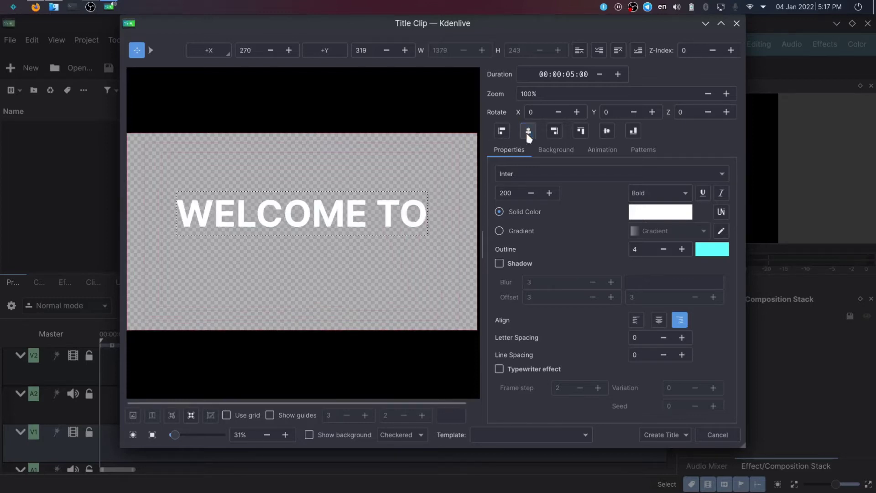
pyautogui.click(607, 131)
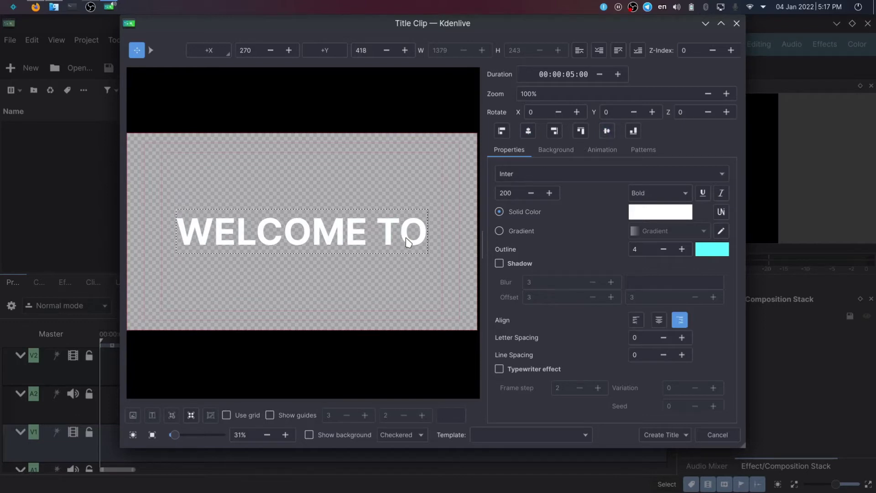
# Enable a shadow on the title text and set its horizontal offset to 12.
pyautogui.click(499, 263)
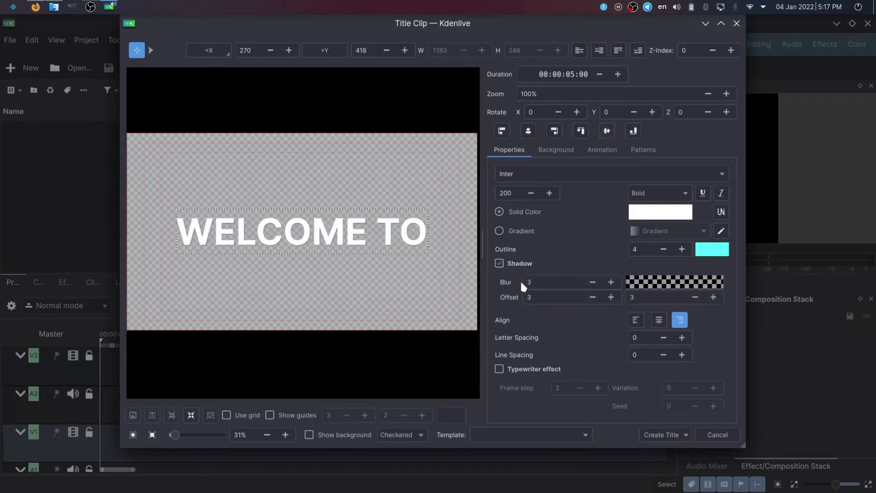
pyautogui.doubleClick(535, 296)
pyautogui.write('12')
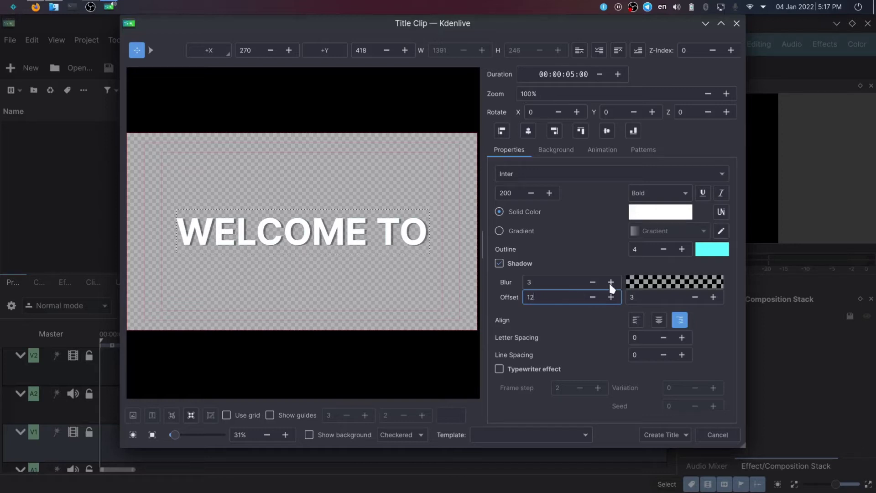
# Enable the typewriter effect on the title text with a frame step of 1.
pyautogui.click(499, 369)
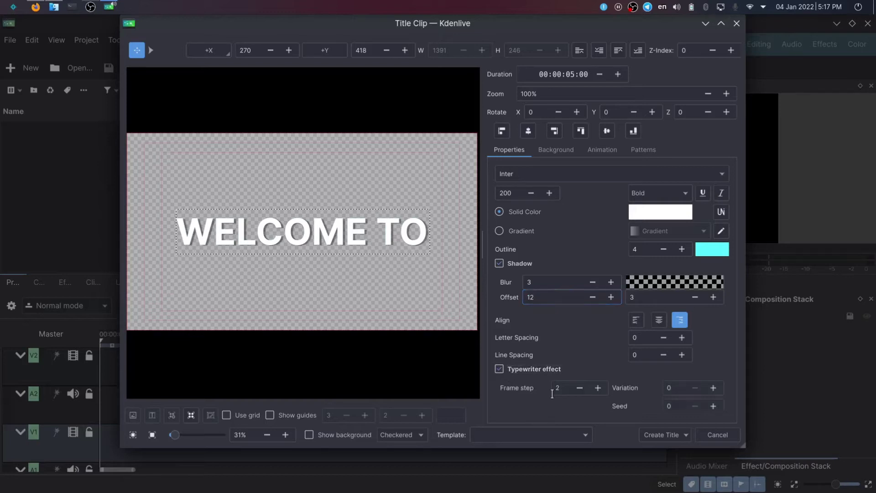
pyautogui.scroll(1, 558, 391)
pyautogui.moveTo(561, 388); pyautogui.dragTo(536, 388)
pyautogui.scroll(-1, 571, 389)
pyautogui.press('Tab')
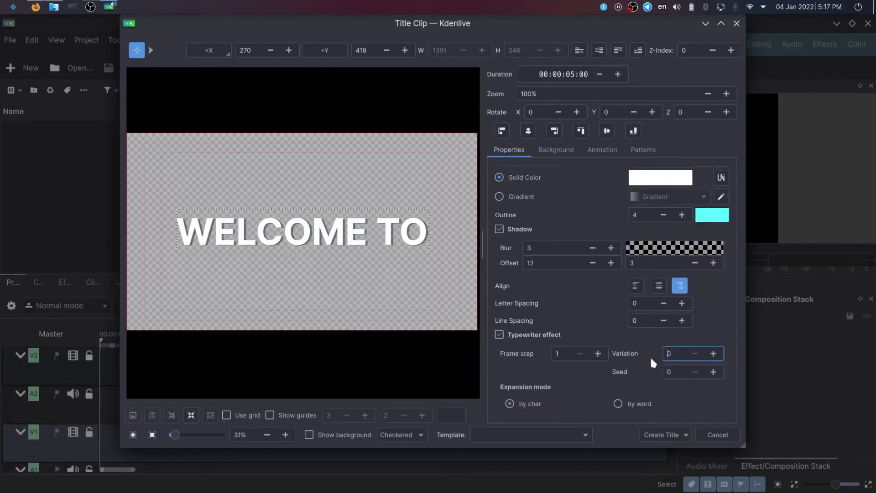
pyautogui.scroll(-1, 655, 411)
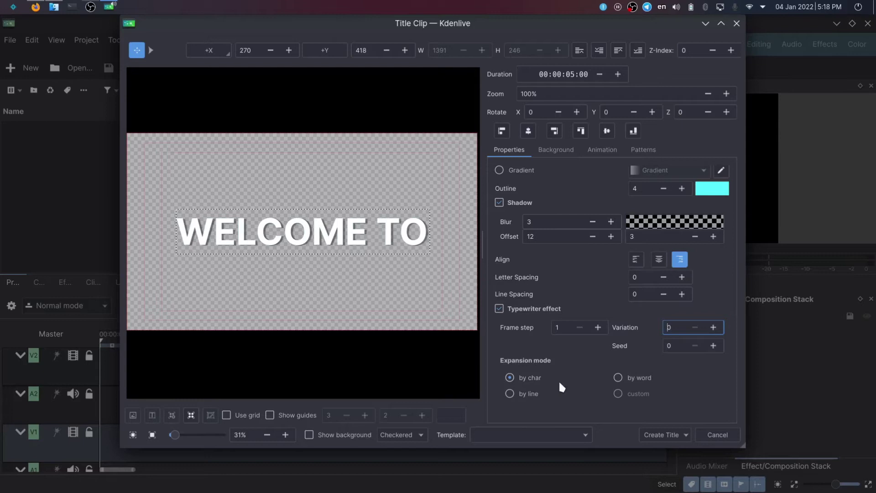
# Create the title and place the WELCOME TO clip at the start of track V2.
pyautogui.click(664, 435)
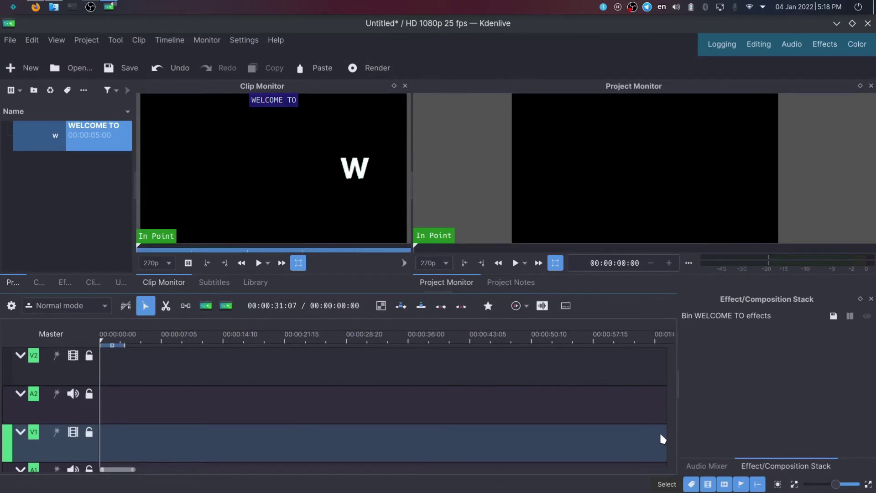
pyautogui.moveTo(33, 128); pyautogui.dragTo(103, 370)
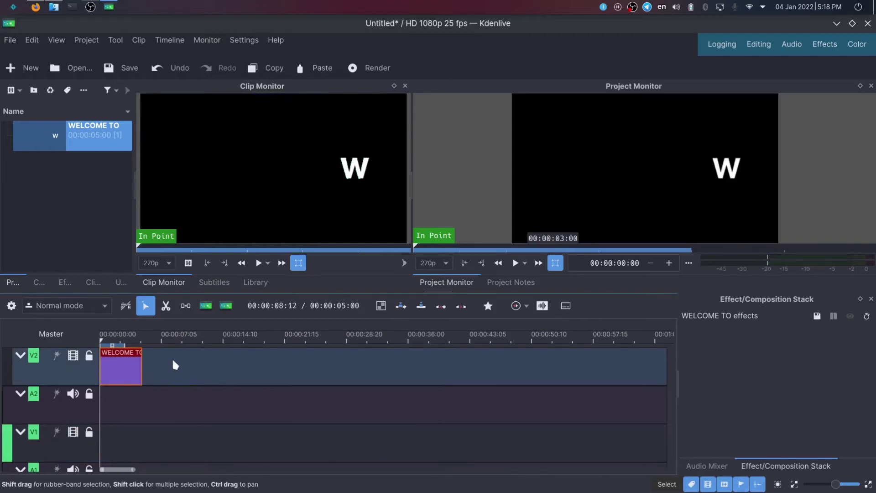
# Duplicate the WELCOME TO clip in the project bin and rename the copy as SALA KOOMPI.
pyautogui.rightClick(39, 141)
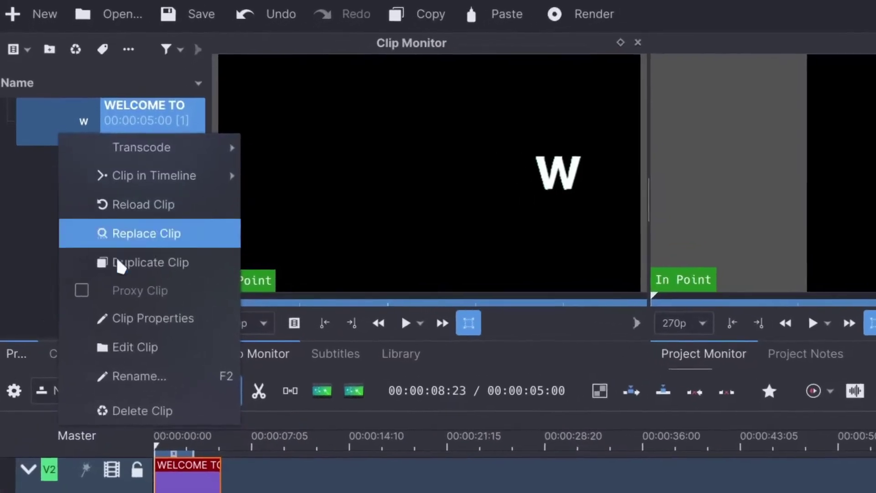
pyautogui.click(122, 266)
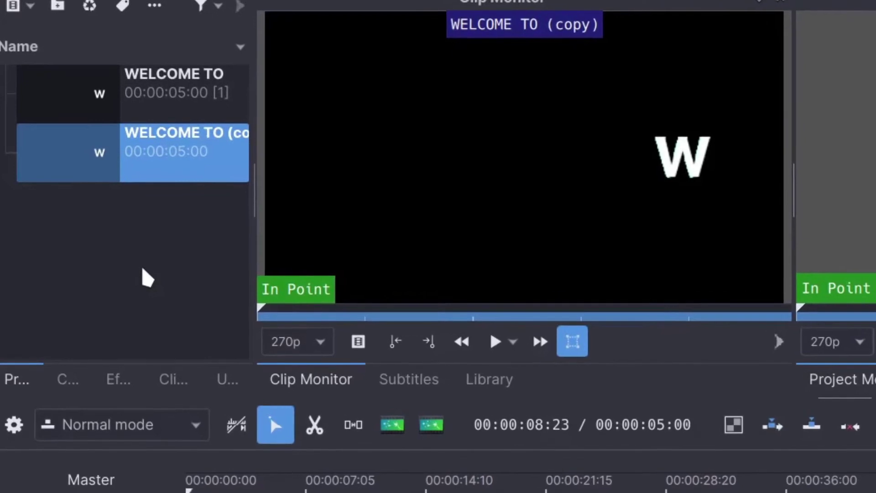
pyautogui.rightClick(146, 151)
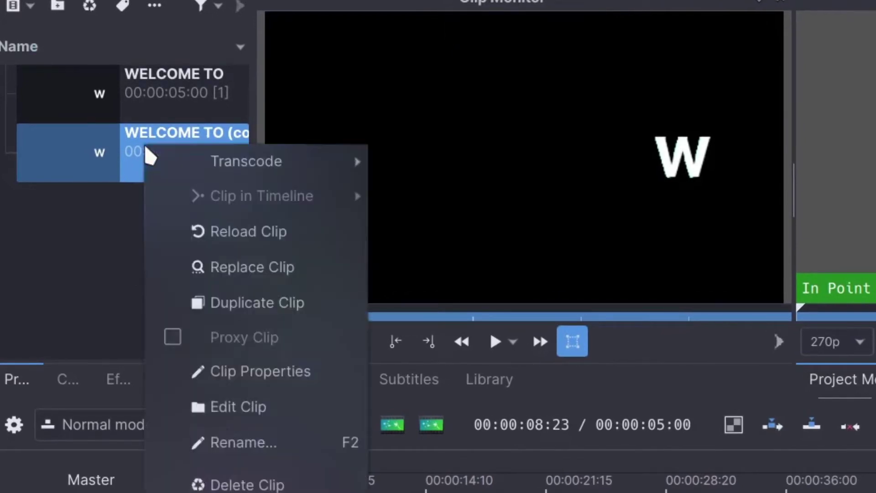
pyautogui.click(229, 441)
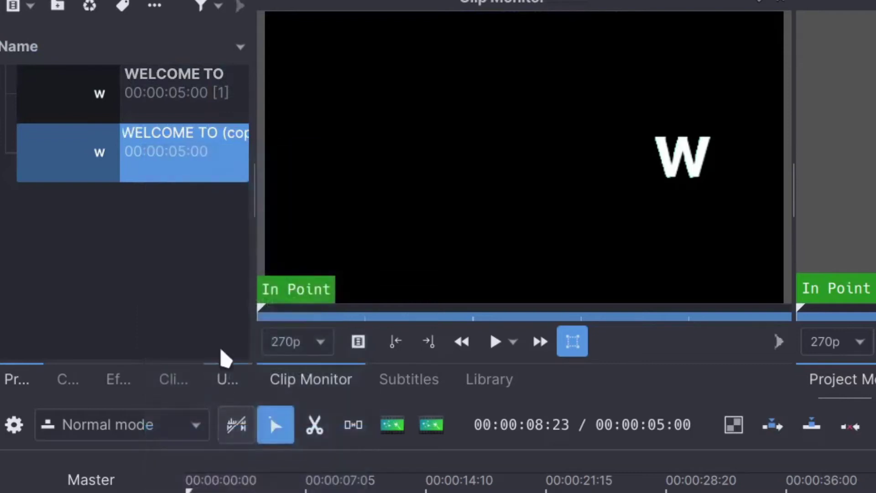
pyautogui.write('S')
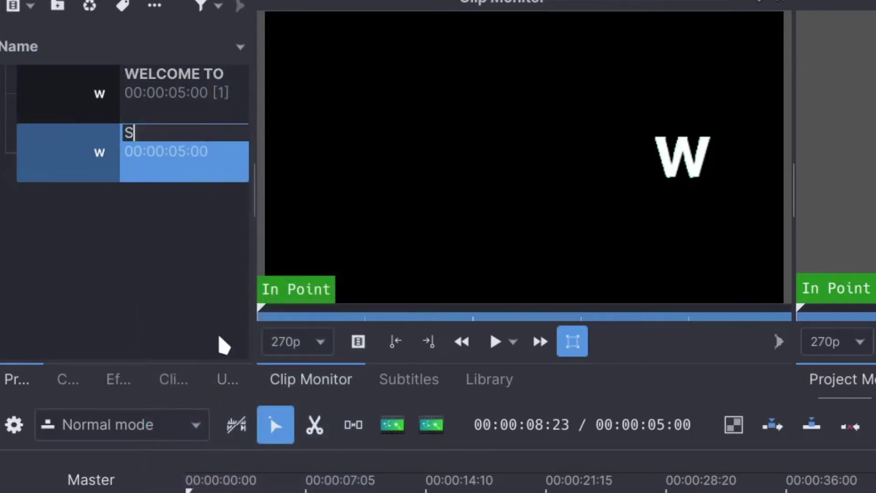
pyautogui.write('ALA KOOMPI')
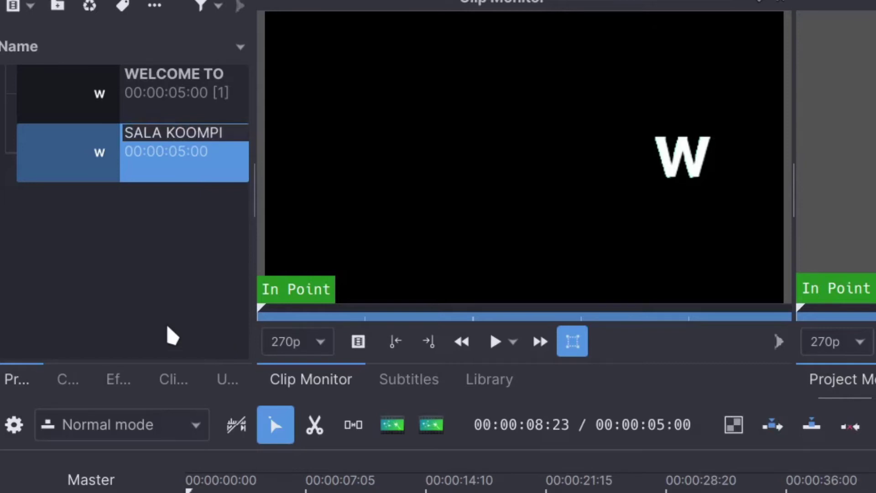
# Edit the WELCOME TO bin clip, replacing its text with SALA KOOMPI centered horizontally, and update the title.
pyautogui.rightClick(113, 167)
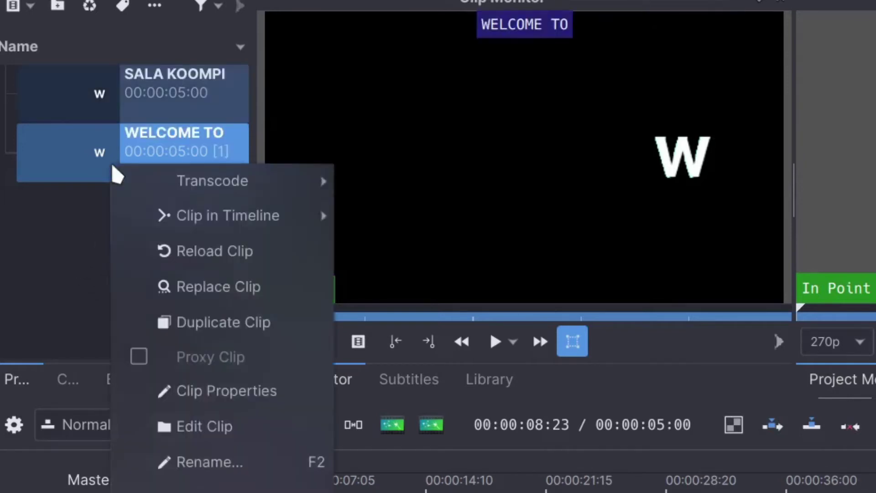
pyautogui.click(208, 428)
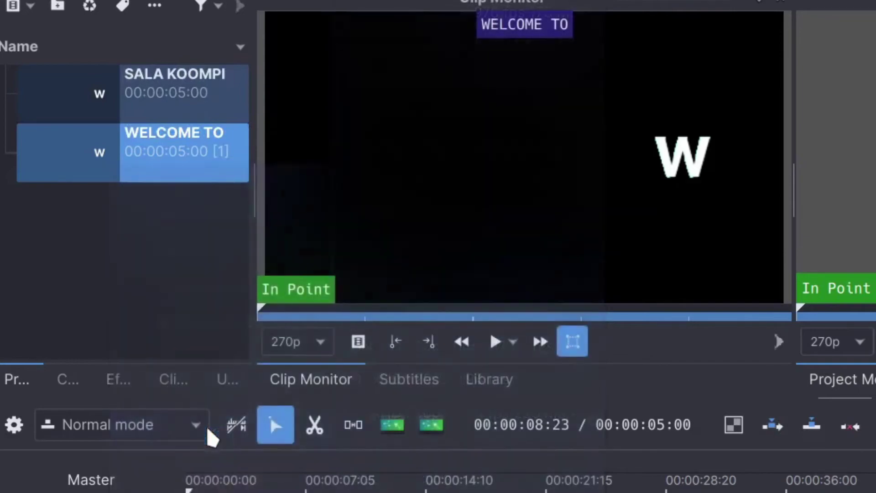
pyautogui.doubleClick(468, 297)
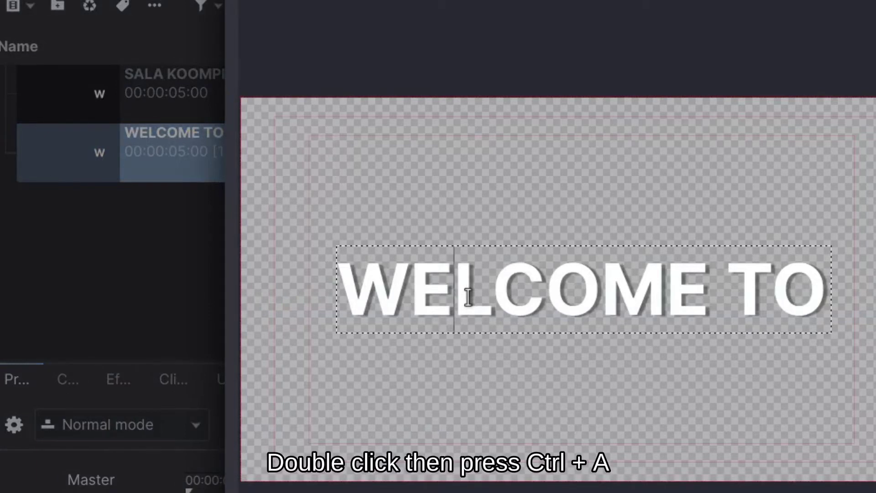
pyautogui.hotkey('ctrl', 'a')
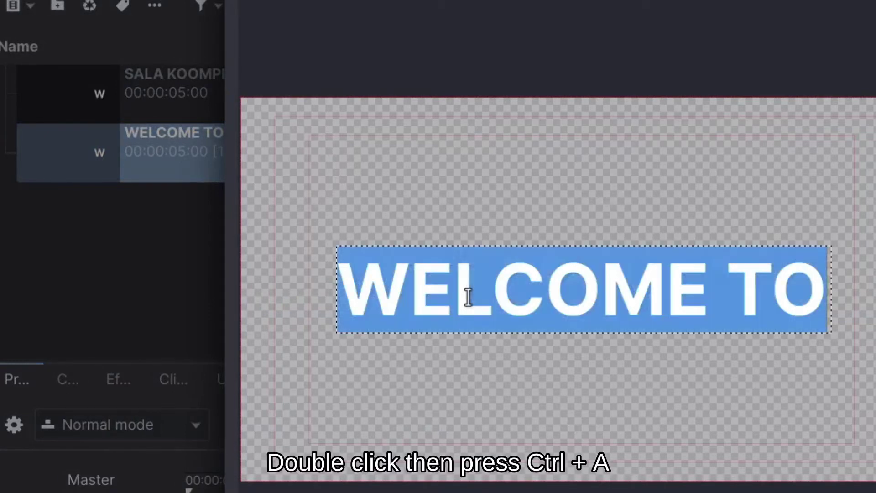
pyautogui.write('SA')
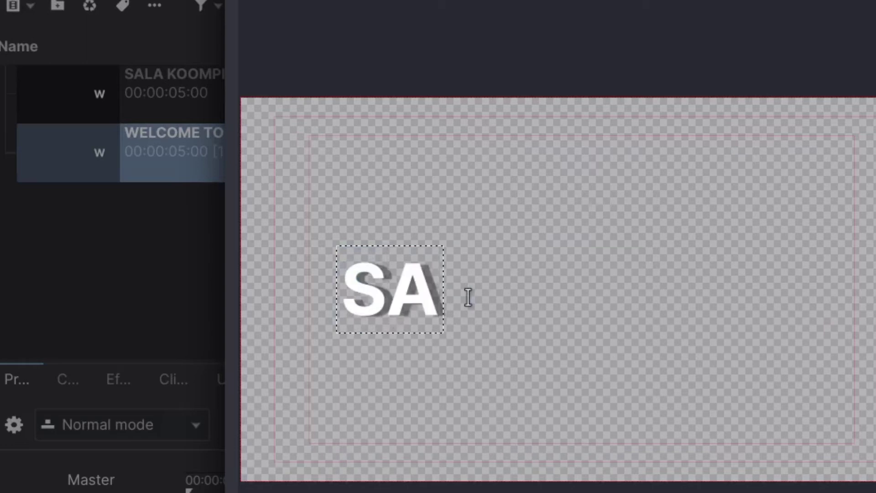
pyautogui.write('LA KOOMP')
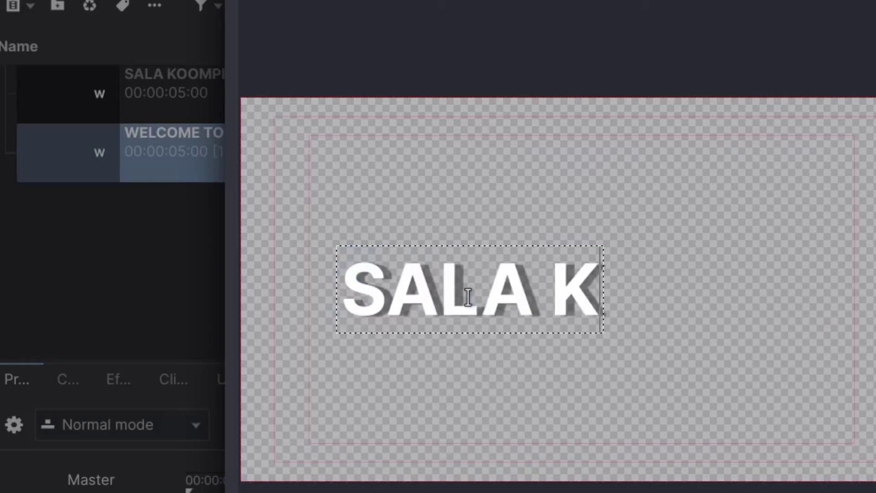
pyautogui.write('I')
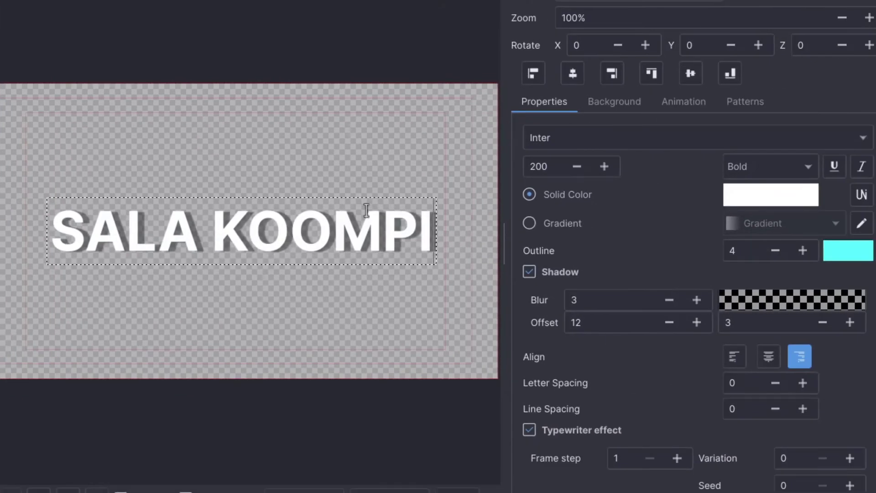
pyautogui.click(573, 73)
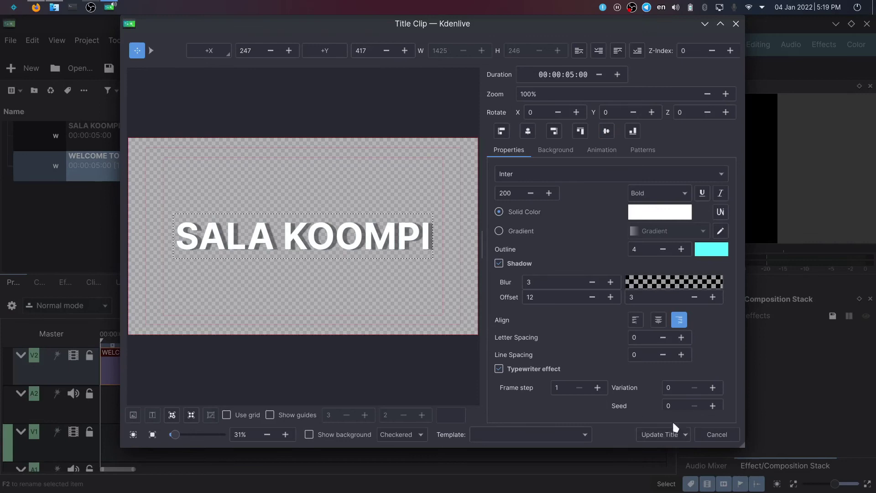
pyautogui.click(660, 434)
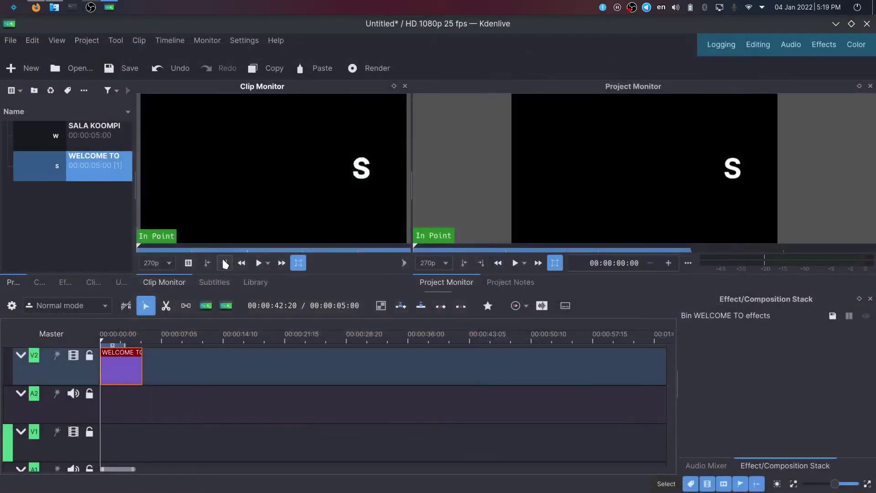
# Place the SALA KOOMPI clip on track V2 directly after the WELCOME TO clip.
pyautogui.moveTo(56, 125); pyautogui.dragTo(137, 382)
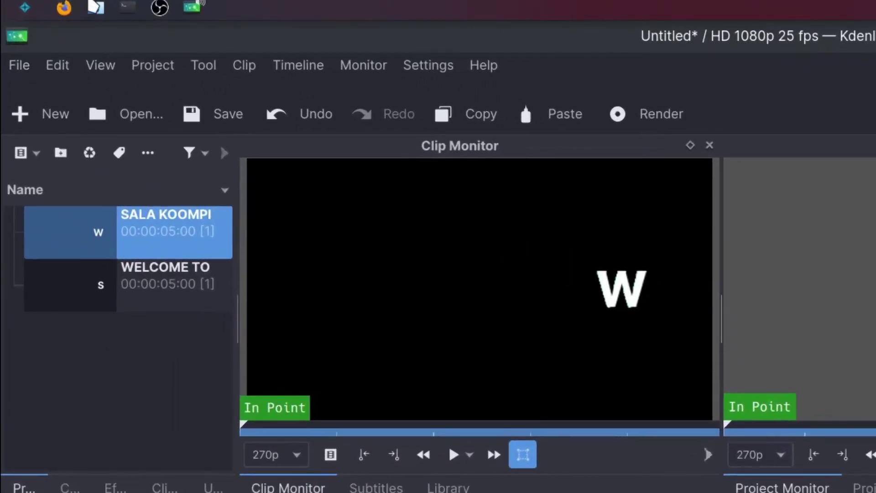
# Switch to the Dolphin file manager and import BG.png from the SFX folder in Videos into the project bin.
pyautogui.click(96, 7)
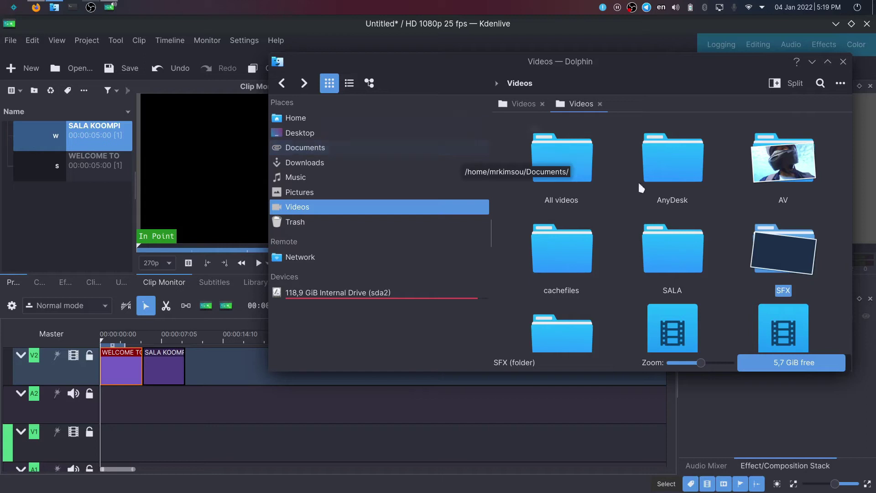
pyautogui.click(788, 253)
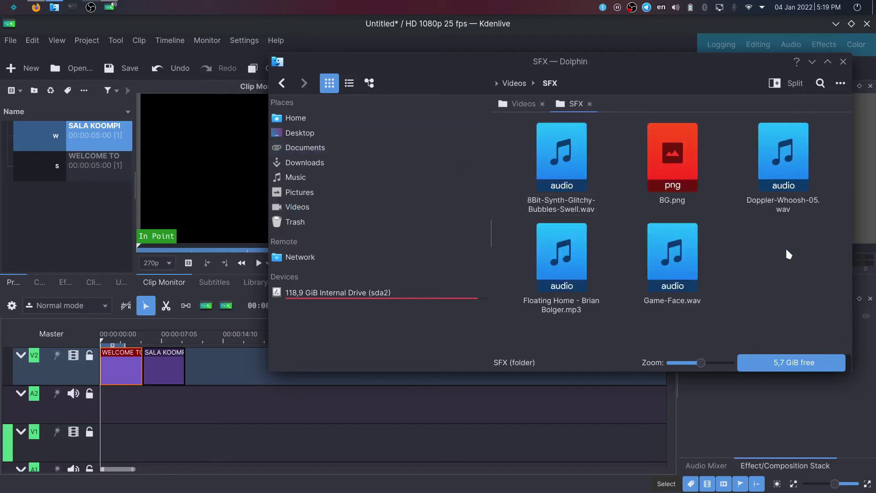
pyautogui.click(674, 162)
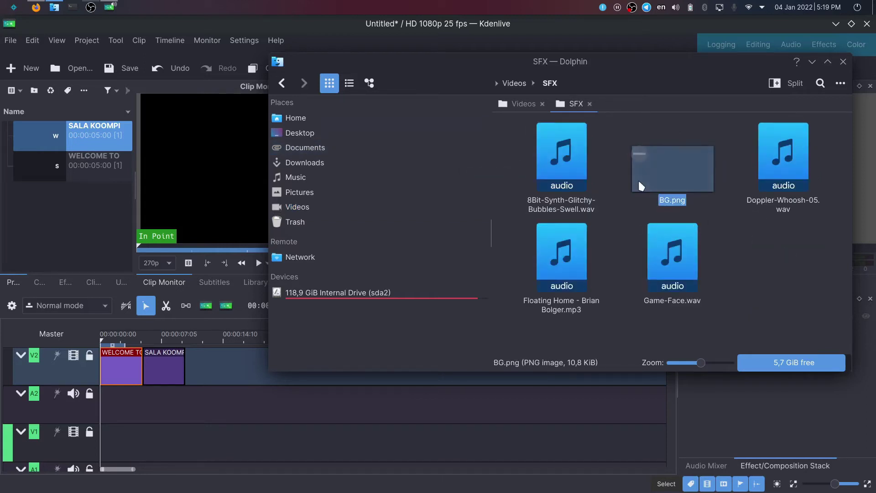
pyautogui.moveTo(641, 178); pyautogui.dragTo(91, 217)
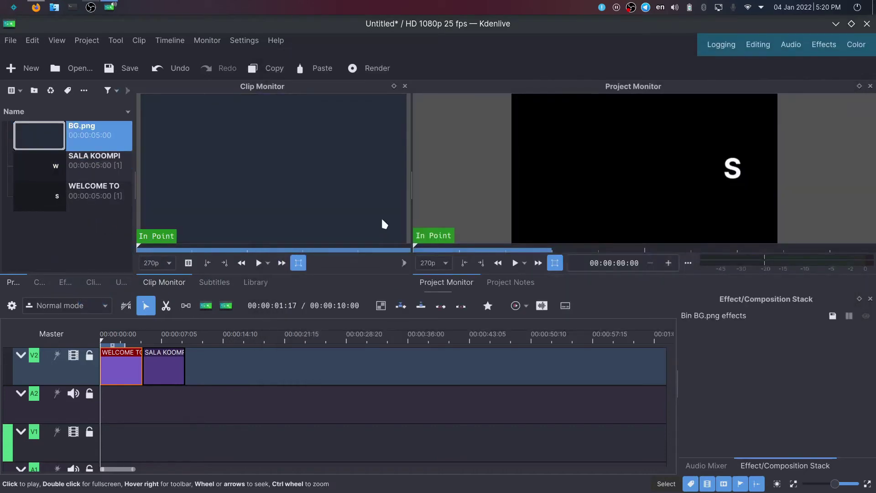
# Place BG.png at the start of track V1, stretch it to span both title clips, and play the sequence.
pyautogui.moveTo(40, 128); pyautogui.dragTo(104, 456)
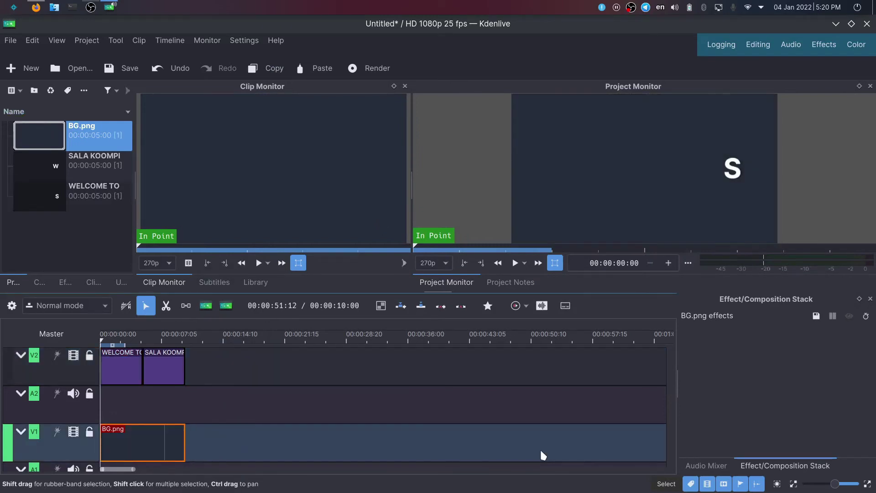
pyautogui.click(516, 263)
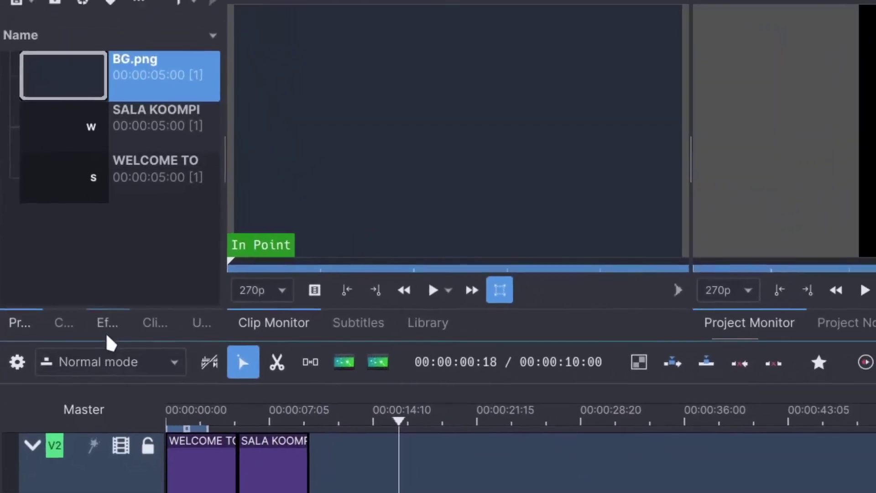
# Search the effects for "trans" and apply the Transform effect to the WELCOME TO clip on track V2.
pyautogui.click(122, 336)
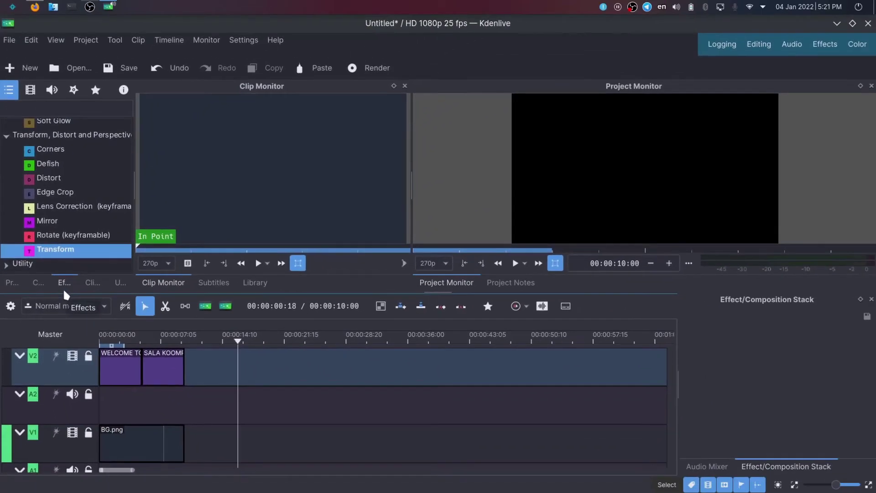
pyautogui.click(42, 111)
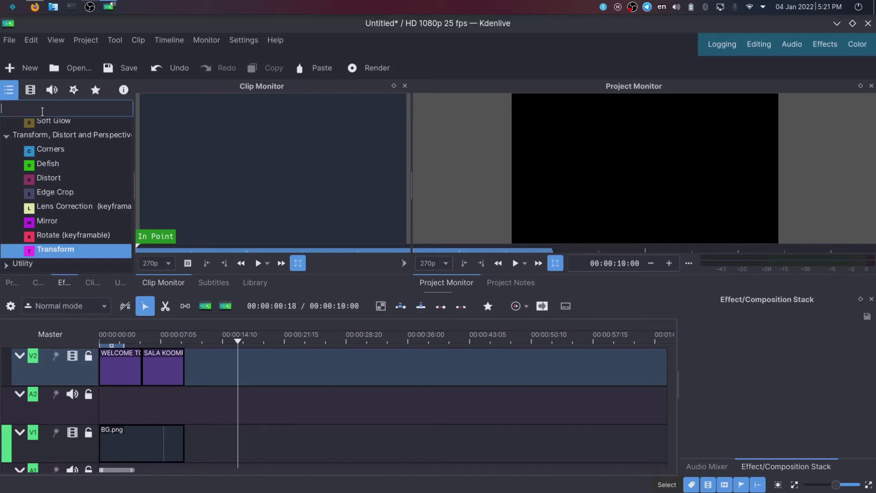
pyautogui.write('trans')
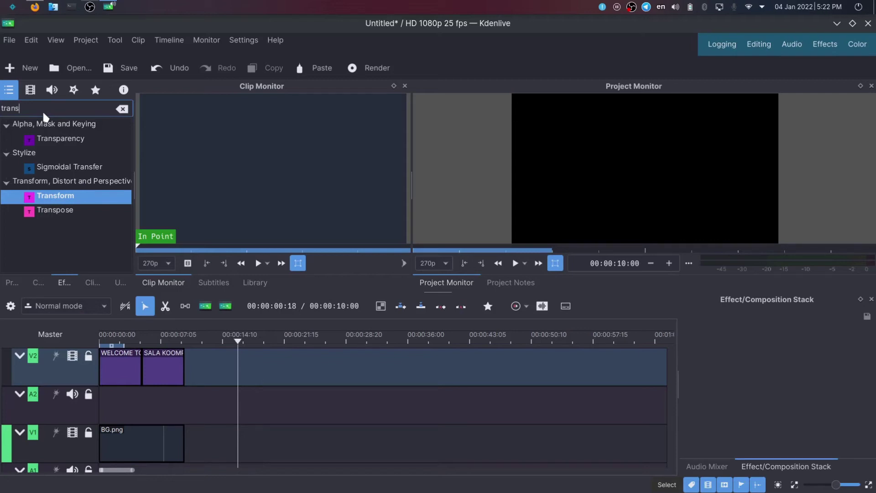
pyautogui.moveTo(55, 196); pyautogui.dragTo(121, 368)
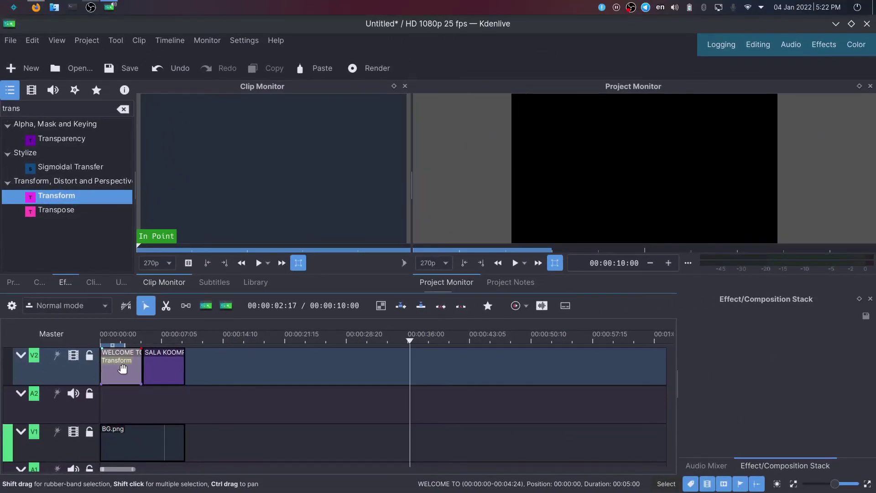
pyautogui.click(123, 368)
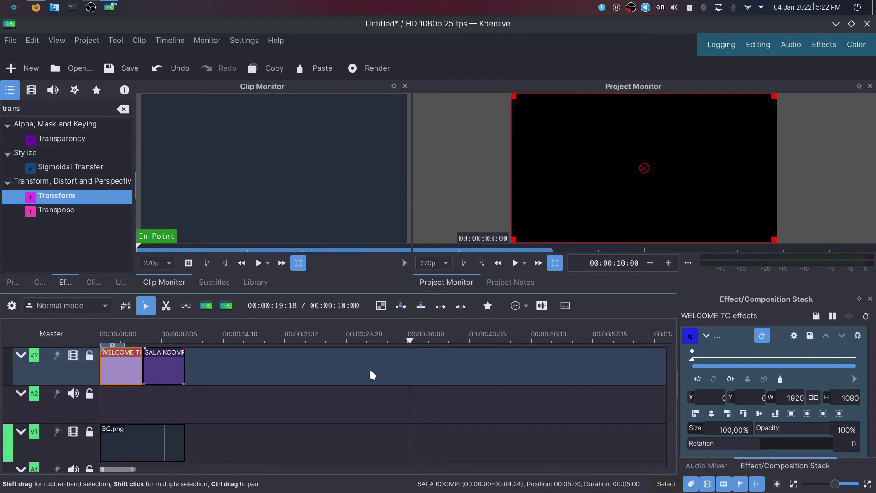
# Find the moment when the first title is fully typed and add a Transform keyframe at 00:00:02:11.
pyautogui.moveTo(411, 345); pyautogui.dragTo(114, 348)
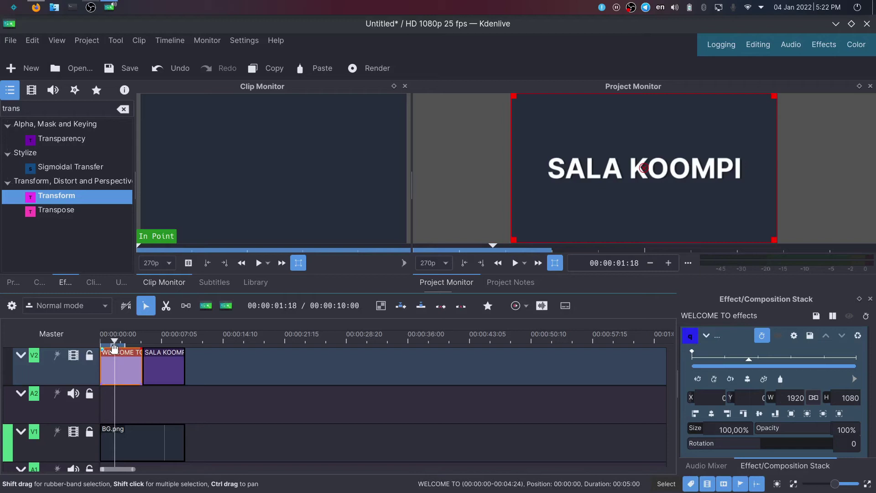
pyautogui.click(119, 336)
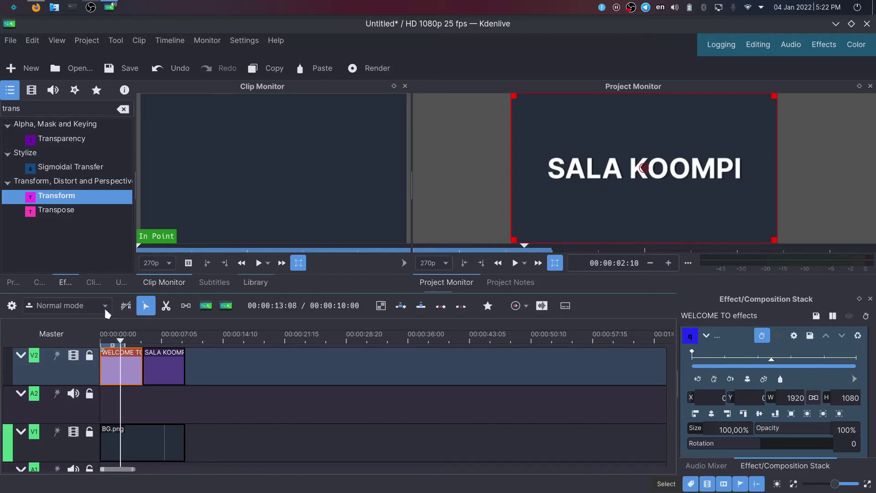
pyautogui.moveTo(127, 333); pyautogui.dragTo(98, 338)
pyautogui.press('space')
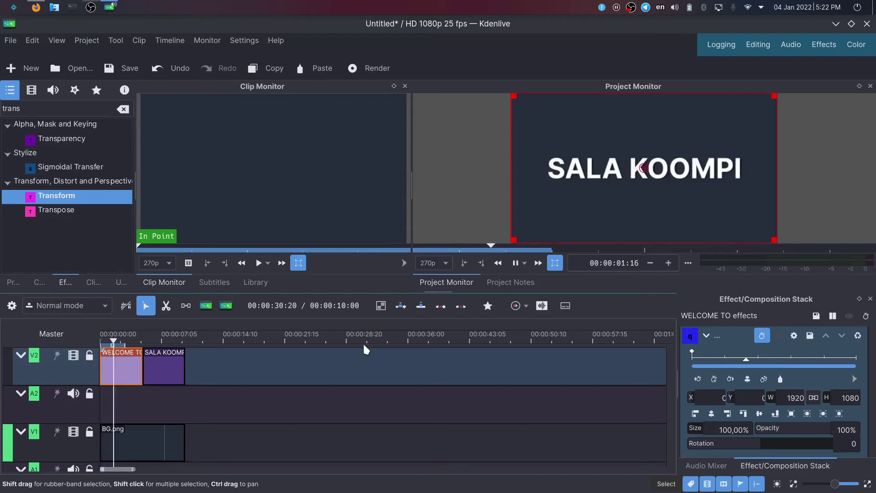
pyautogui.press('space')
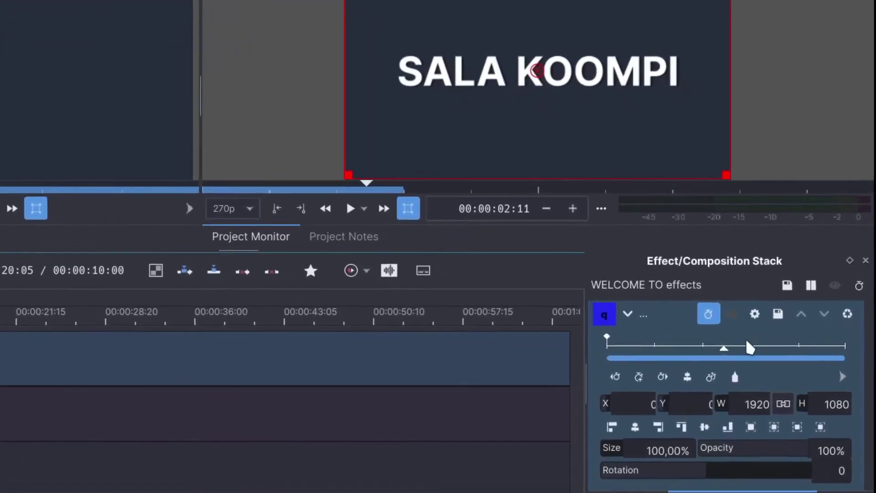
pyautogui.click(639, 378)
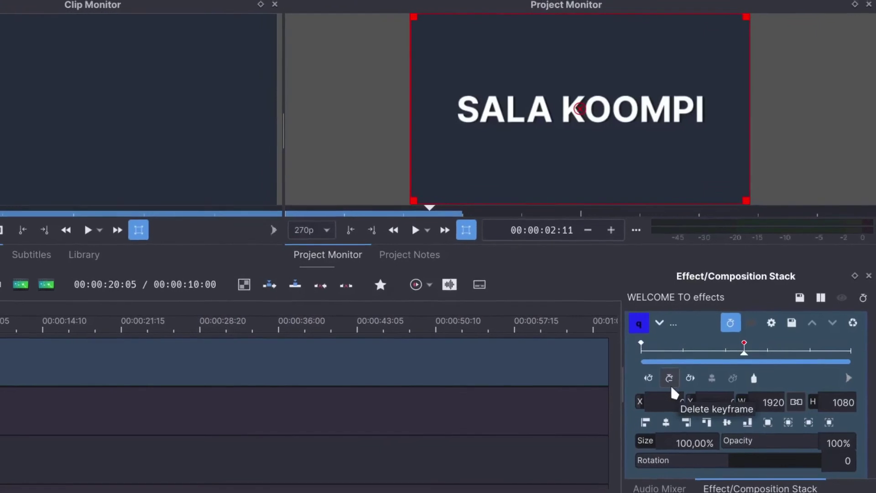
# Add Transform keyframes at 00:00:03:06 and the clip's end, with the title moved left out of frame to X about -1801.
pyautogui.press('space')
pyautogui.press('space')
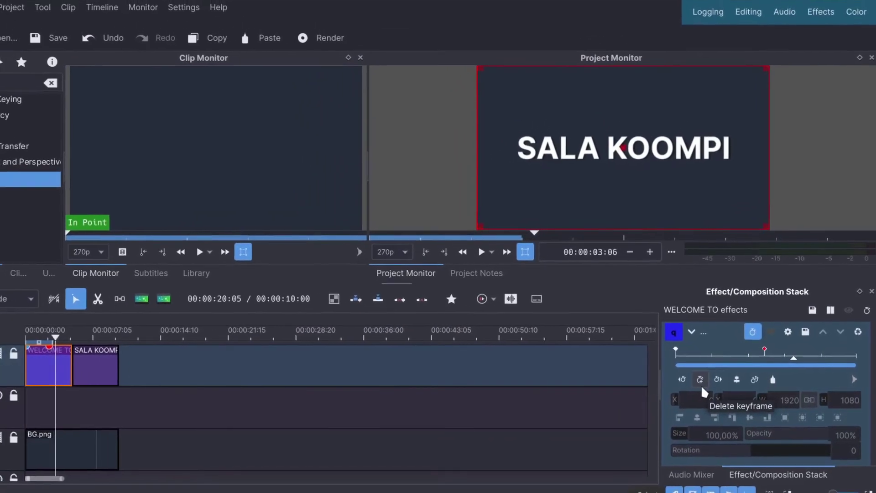
pyautogui.click(700, 382)
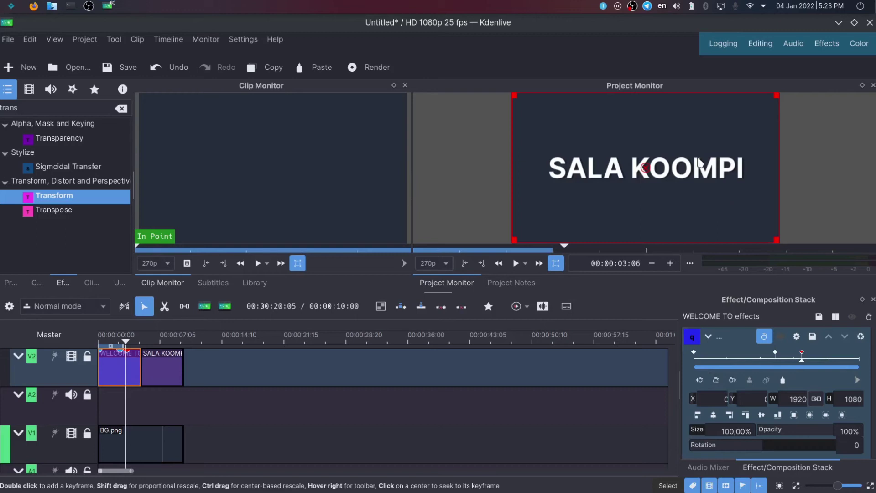
pyautogui.moveTo(649, 168)
pyautogui.mouseDown()
pyautogui.moveTo(561, 174)
pyautogui.moveTo(431, 158)
pyautogui.moveTo(399, 165)
pyautogui.moveTo(399, 172)
pyautogui.mouseUp()
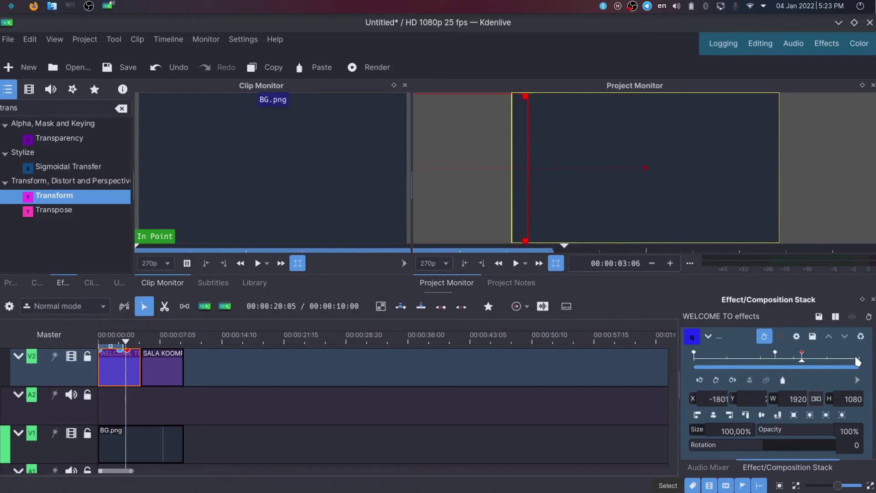
pyautogui.click(737, 382)
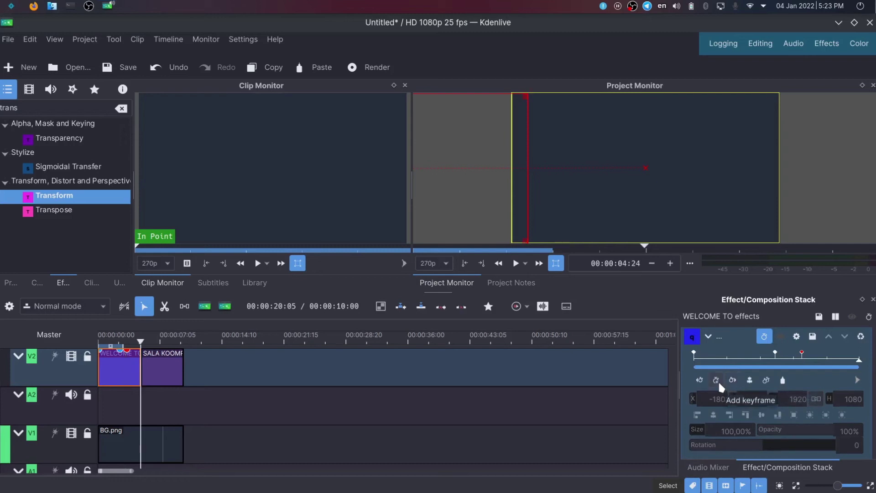
pyautogui.click(719, 381)
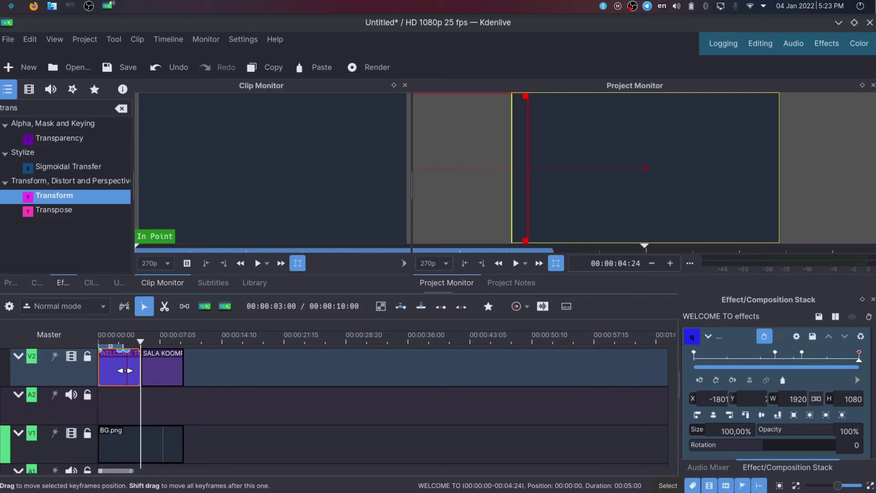
# Copy the WELCOME TO clip, paste its effects onto the SALA KOOMPI clip, and play the result.
pyautogui.hotkey('ctrl', 'c')
pyautogui.click(157, 374)
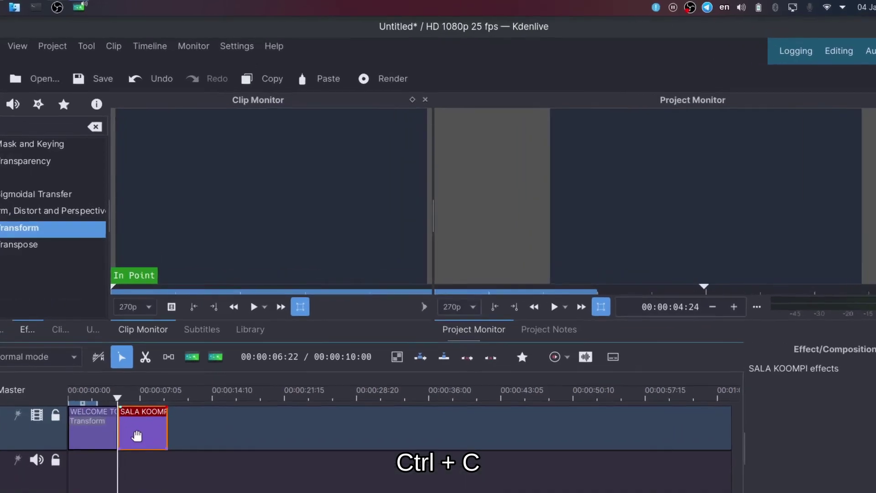
pyautogui.rightClick(157, 373)
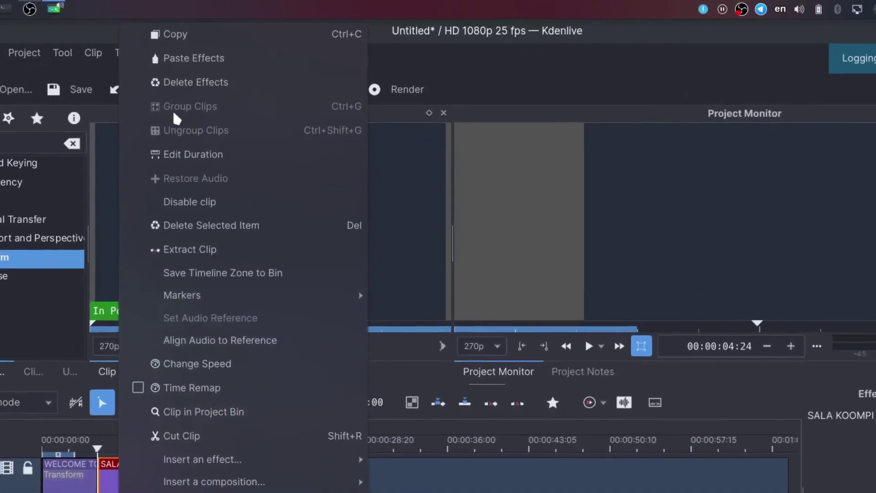
pyautogui.click(188, 58)
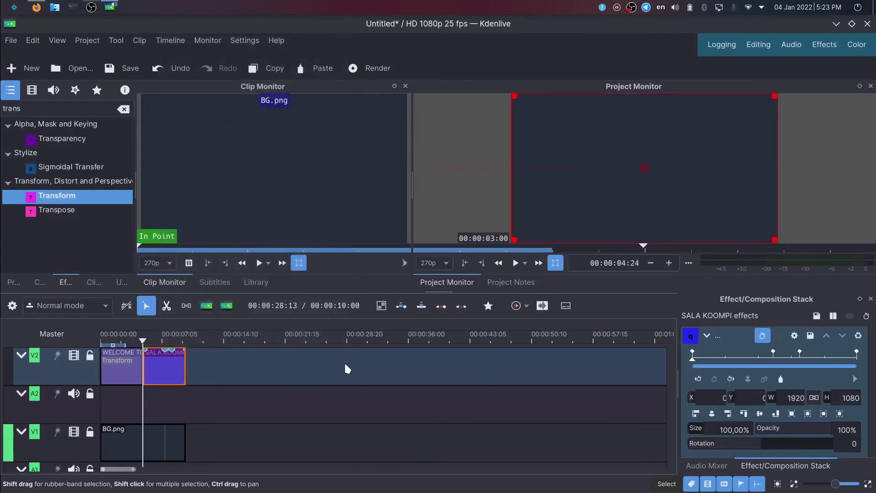
pyautogui.click(340, 371)
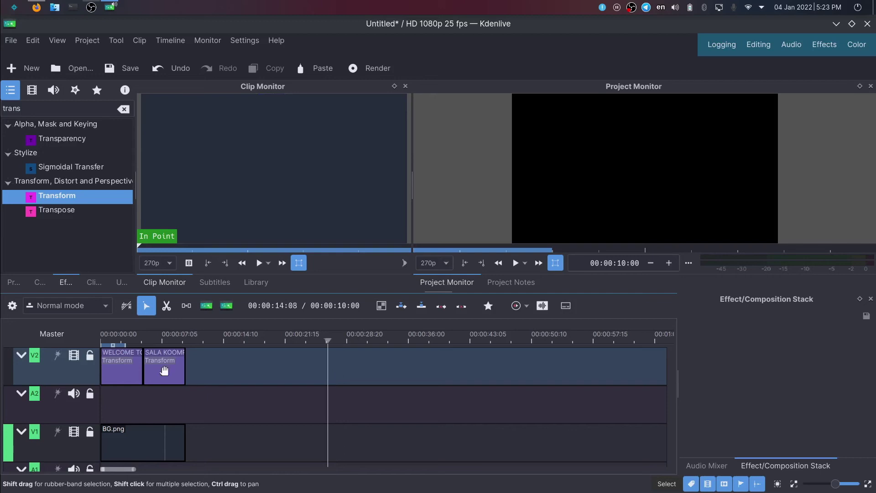
pyautogui.press('space')
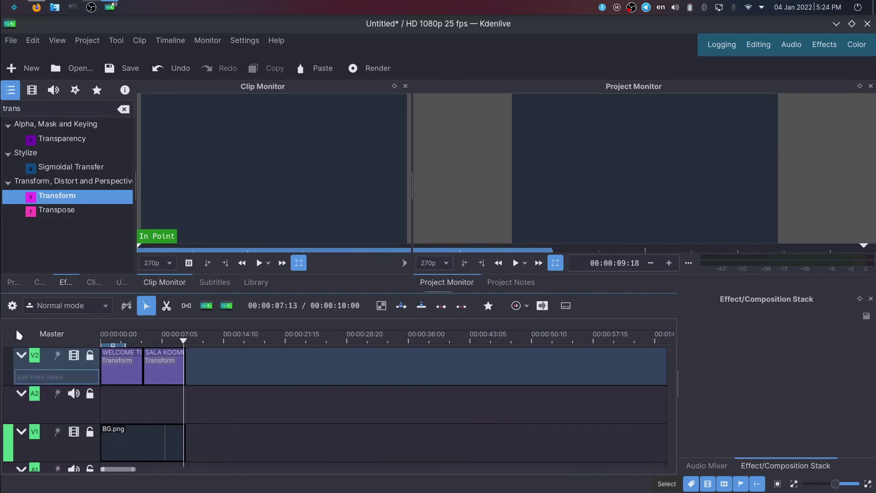
# Switch to Dolphin and import Doppler-Whoosh-05.wav and Synth-Disappear-01.m4a from the SFX folder into the project bin.
pyautogui.click(13, 286)
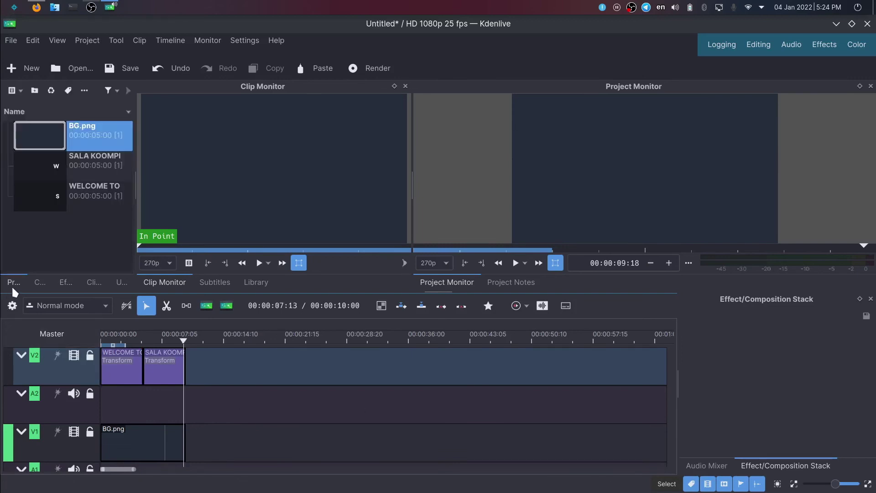
pyautogui.click(55, 8)
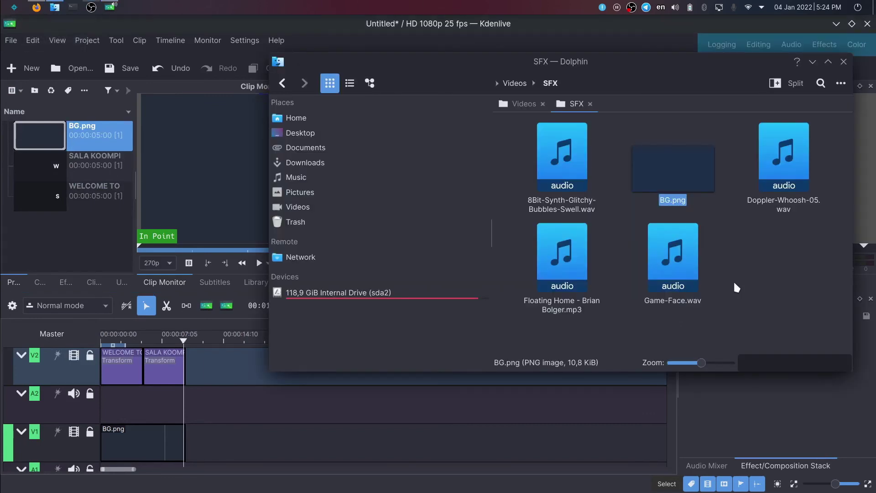
pyautogui.moveTo(784, 165); pyautogui.dragTo(73, 169)
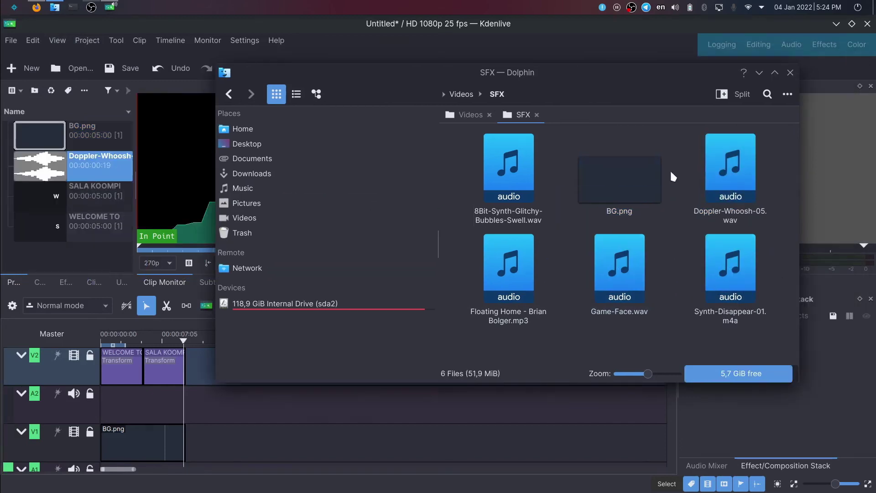
pyautogui.moveTo(739, 305); pyautogui.dragTo(118, 215)
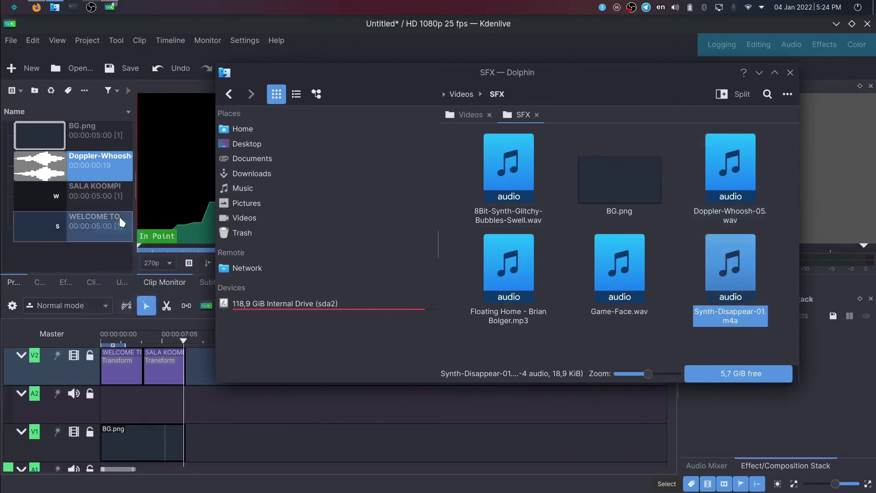
pyautogui.middleClick(488, 73)
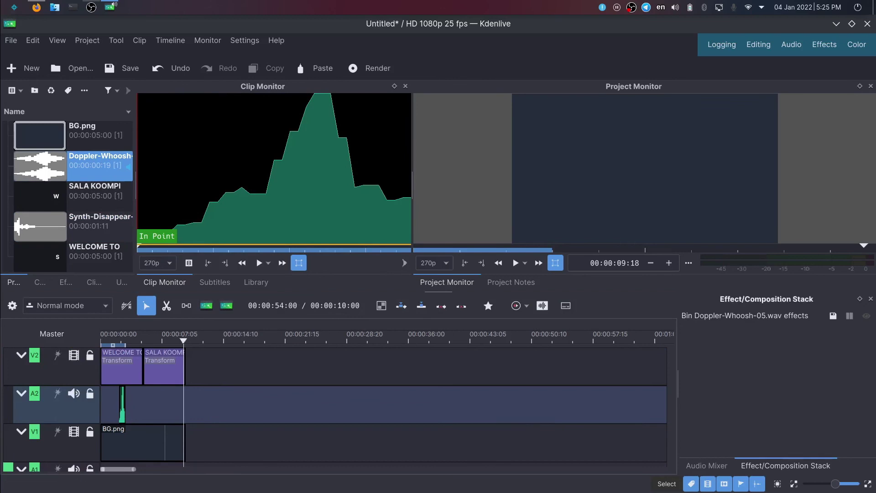
# Position the Doppler-Whoosh-05.wav clip at the start of track A2 and play the opening to check its timing.
pyautogui.click(847, 485)
pyautogui.moveTo(847, 488); pyautogui.dragTo(841, 485)
pyautogui.scroll(3, 579, 391)
pyautogui.press('Home')
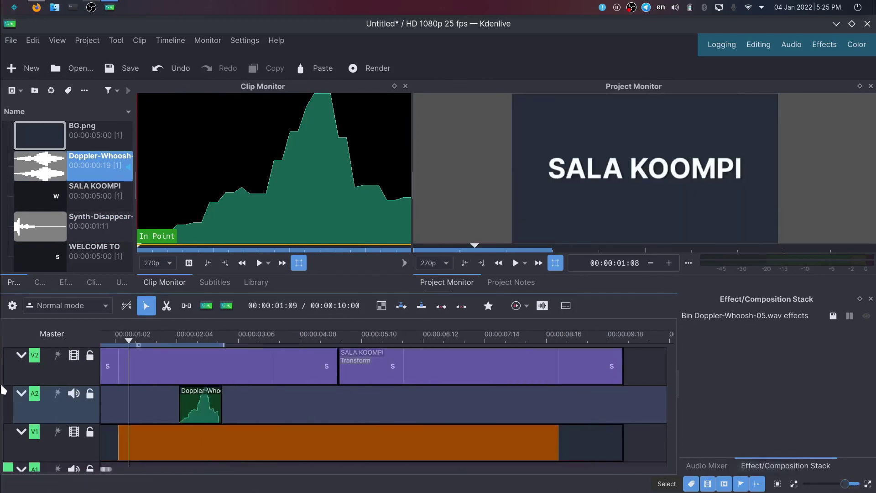
pyautogui.click(251, 412)
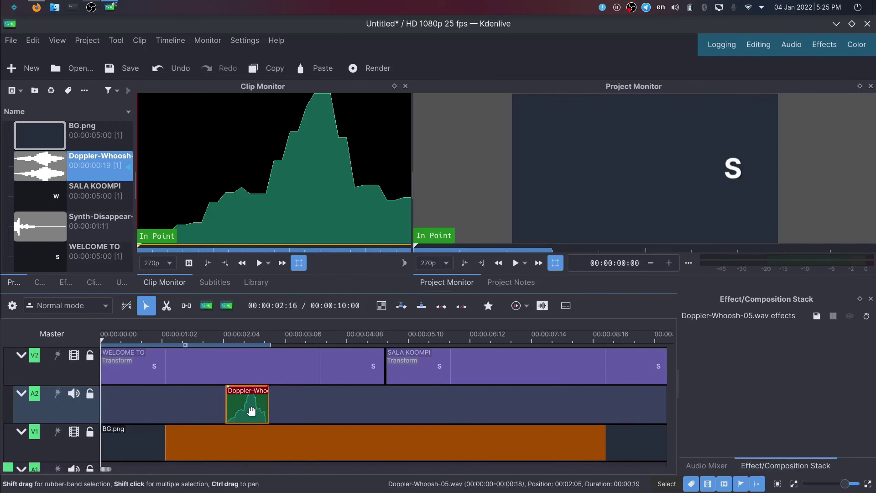
pyautogui.moveTo(252, 411); pyautogui.dragTo(127, 410)
pyautogui.click(225, 404)
pyautogui.press('Home')
pyautogui.press('space')
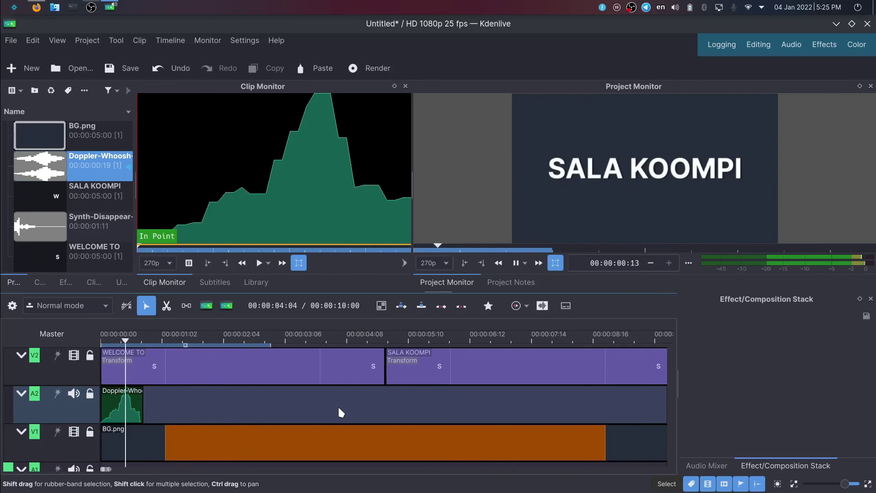
pyautogui.press('space')
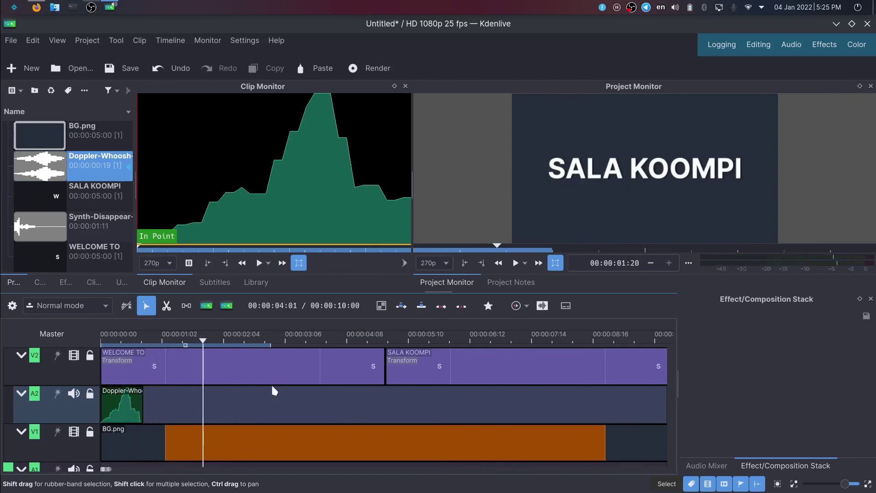
# Add Synth-Disappear-01.m4a to track A2 and align its start with the moment the first title begins sliding out.
pyautogui.moveTo(71, 237); pyautogui.dragTo(226, 388)
pyautogui.press('space')
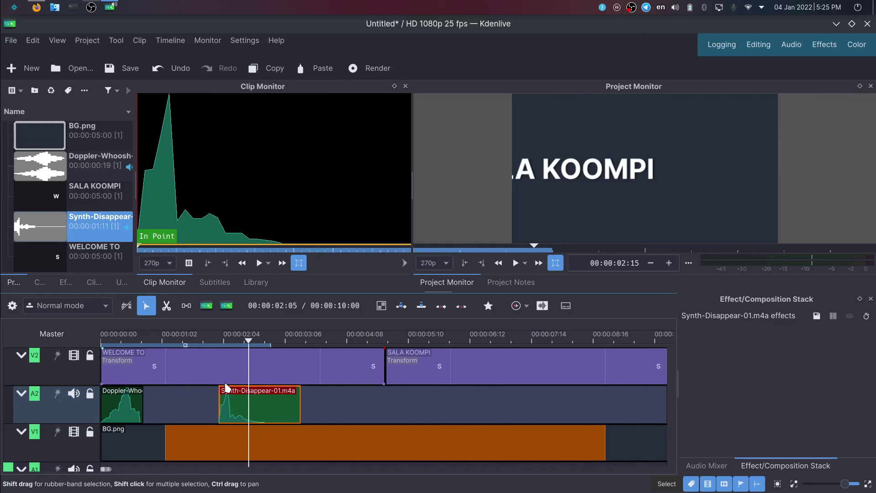
pyautogui.moveTo(226, 388); pyautogui.dragTo(249, 388)
pyautogui.click(441, 423)
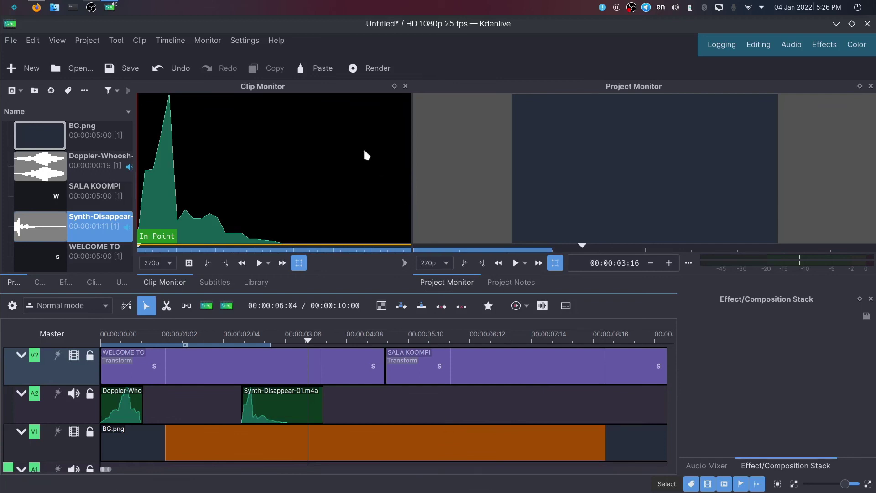
# Open the render settings, raise the quality to maximum, and choose the MP4-H264/AAC format.
pyautogui.click(370, 68)
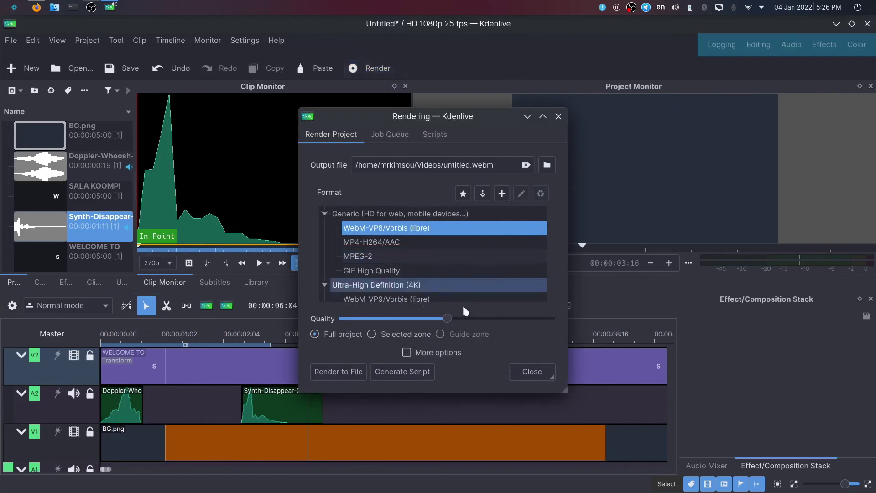
pyautogui.moveTo(469, 320); pyautogui.dragTo(619, 347)
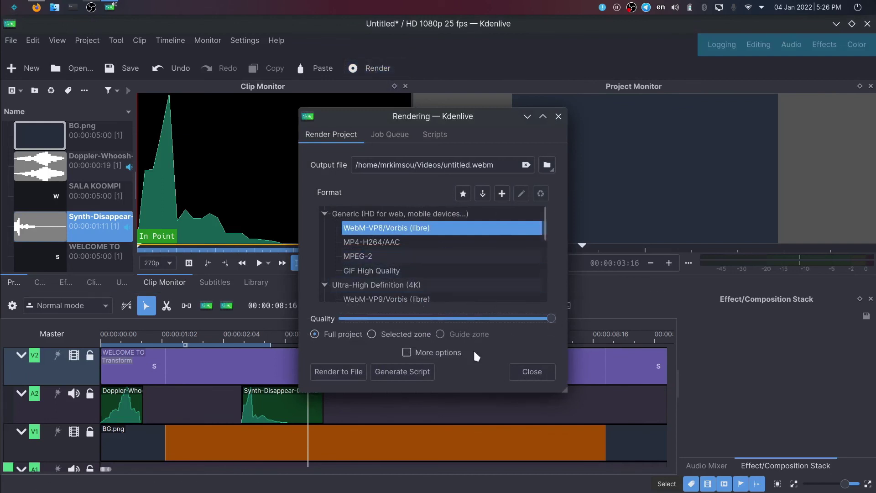
pyautogui.click(351, 243)
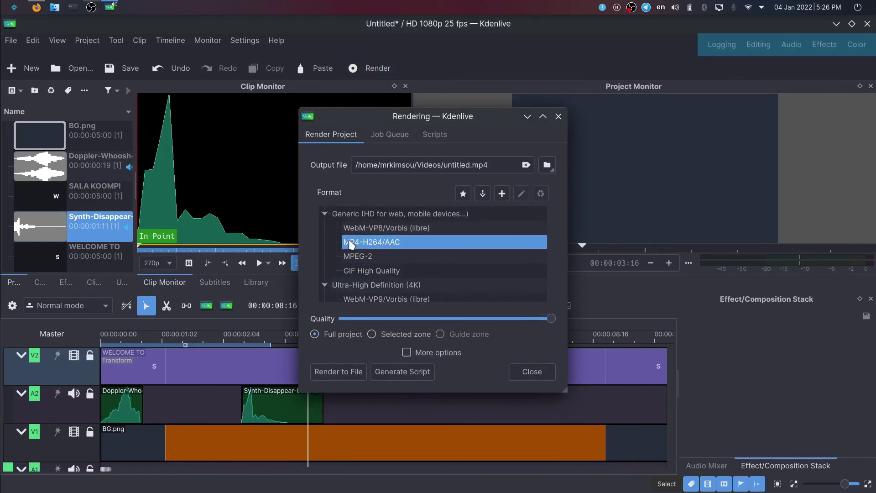